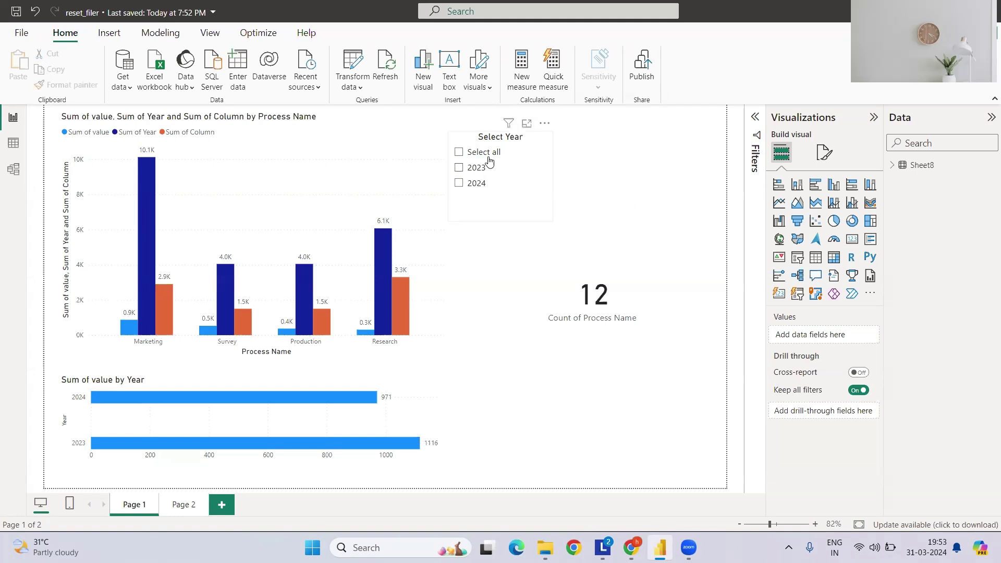
# Step: Try the 2023 filter, then shorten the Select Year slicer and tick Select all so 2023 and 2024 both show
pyautogui.click(472, 168)
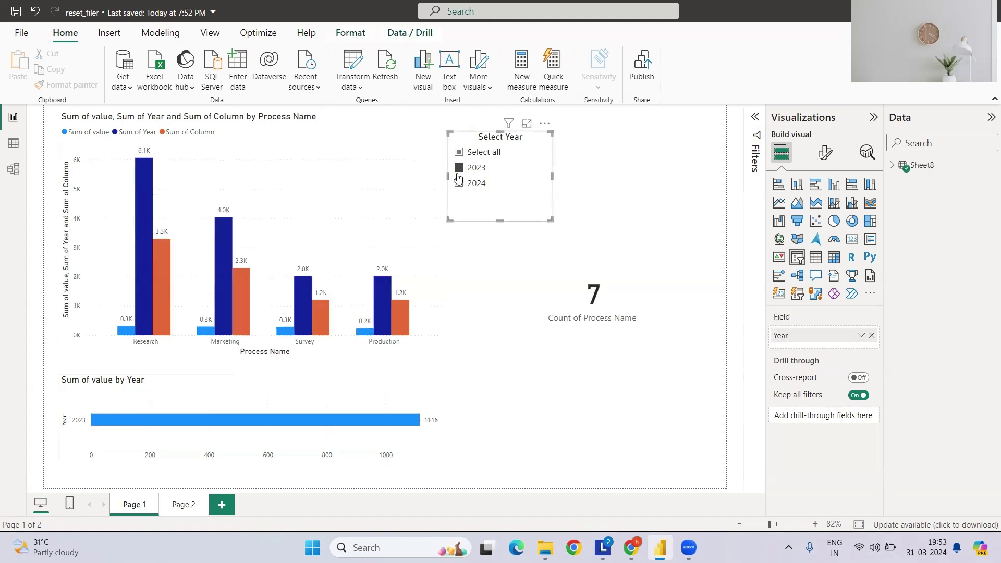
pyautogui.click(459, 168)
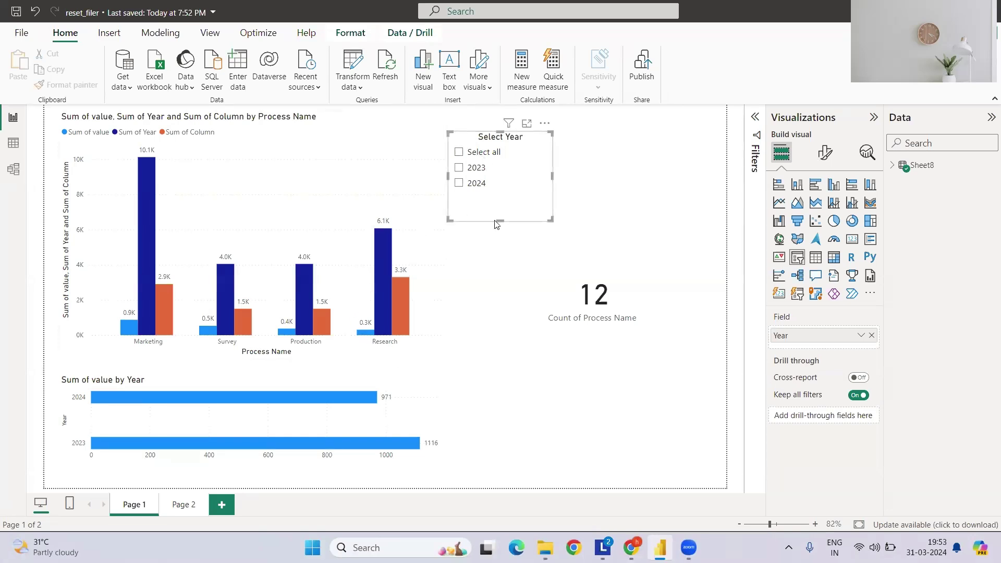
pyautogui.moveTo(499, 220); pyautogui.dragTo(505, 198)
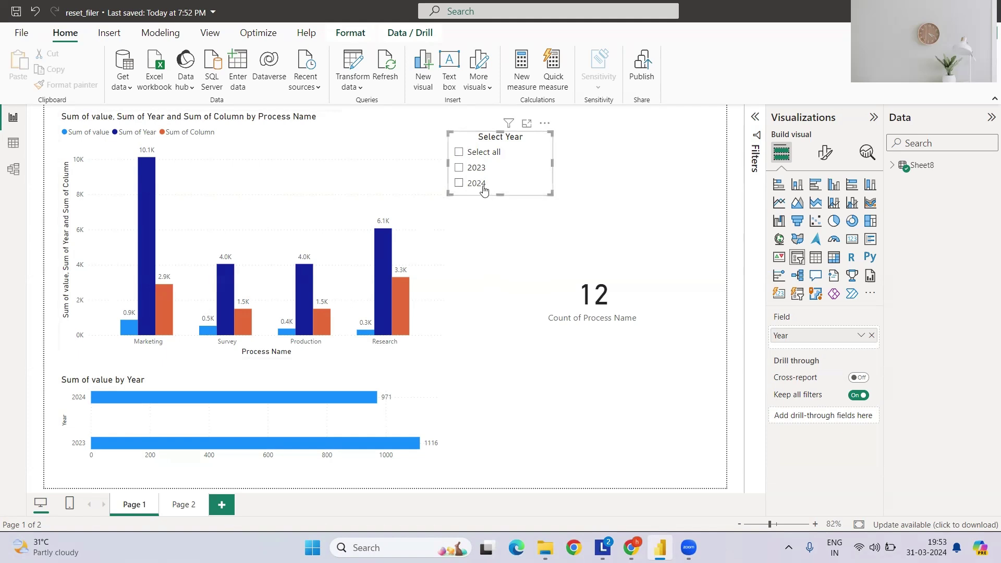
pyautogui.click(458, 152)
pyautogui.click(620, 174)
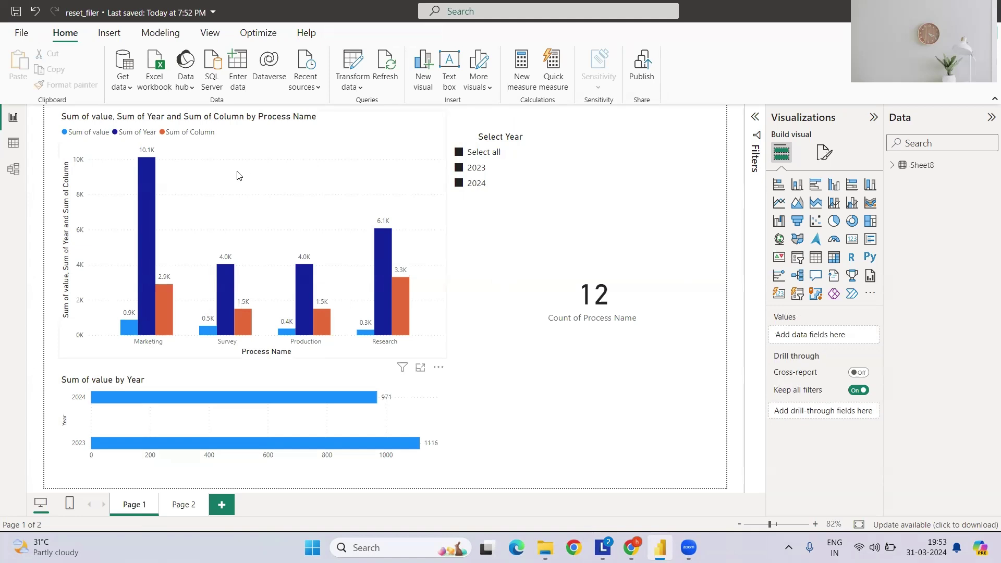
# Step: Insert a Clear all slicers button and place it below the count card showing 12
pyautogui.click(112, 35)
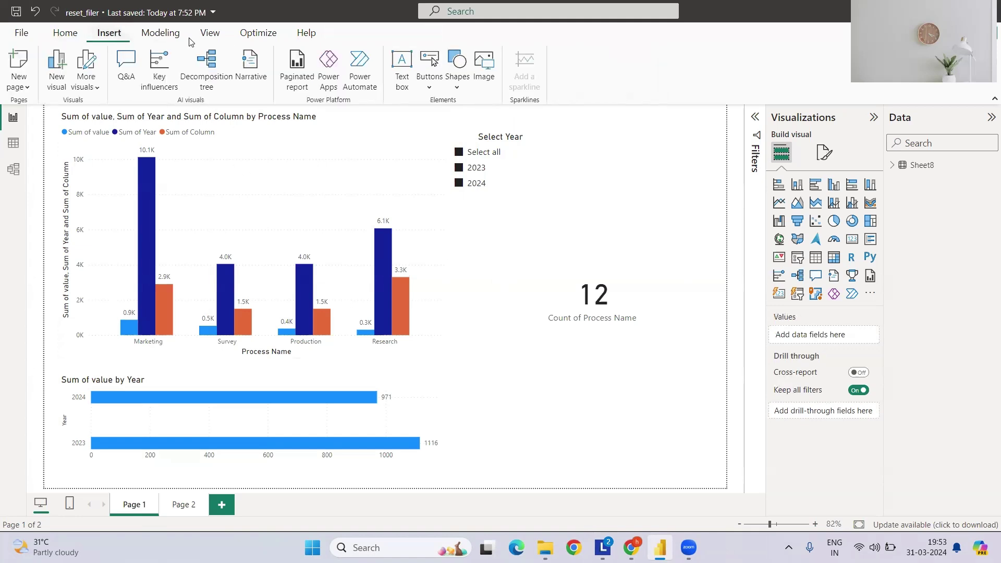
pyautogui.click(423, 91)
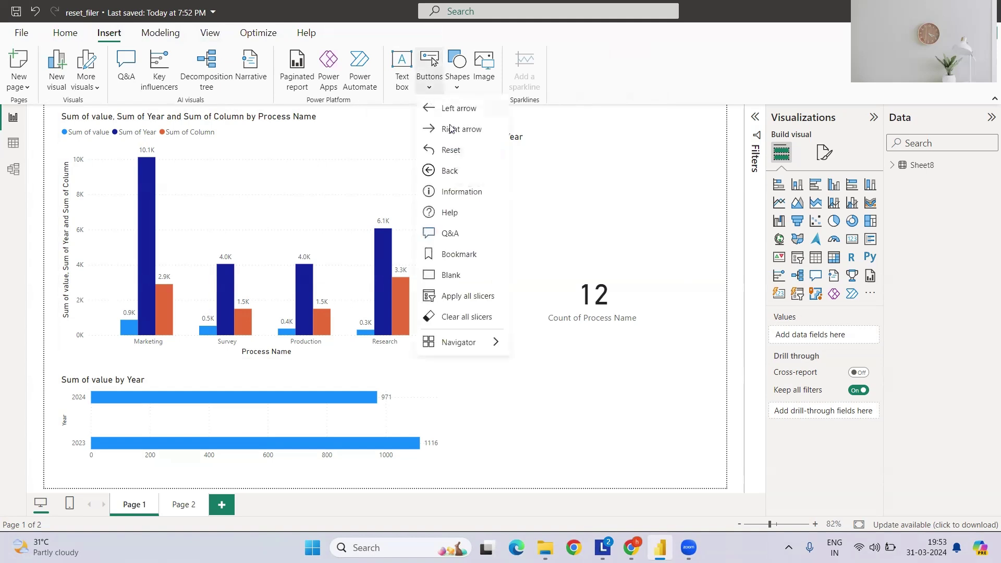
pyautogui.click(459, 320)
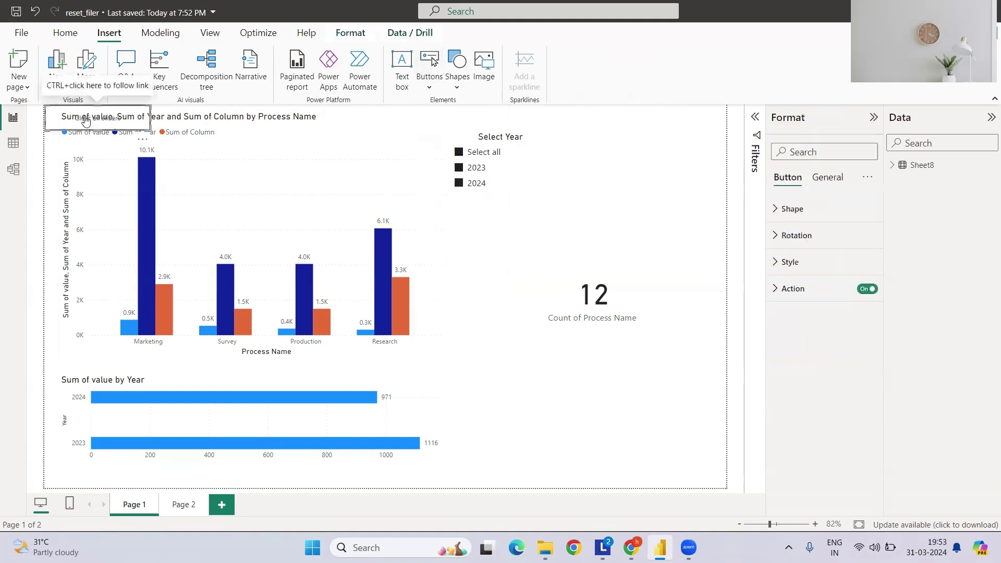
pyautogui.moveTo(104, 121); pyautogui.dragTo(553, 396)
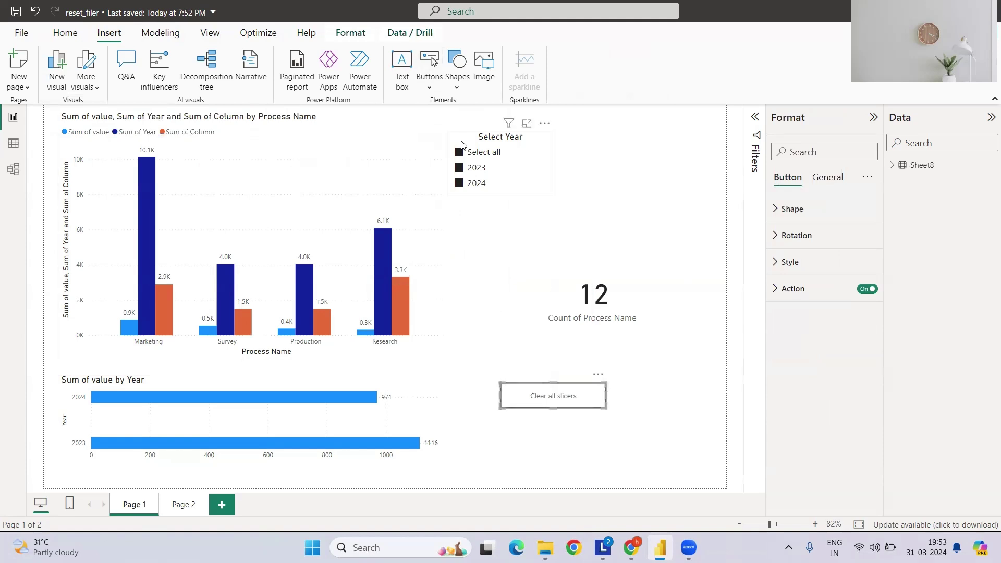
pyautogui.click(520, 180)
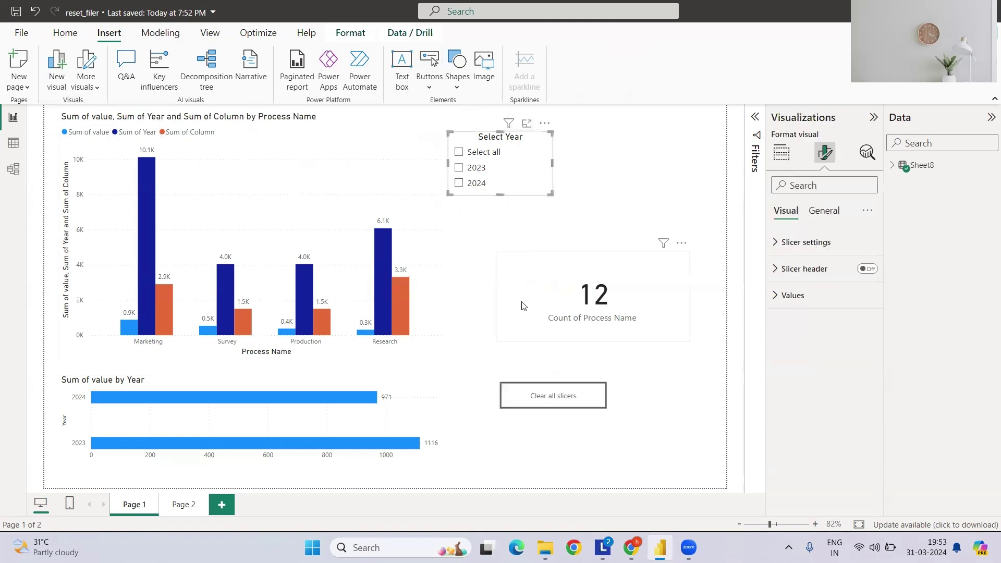
pyautogui.click(459, 168)
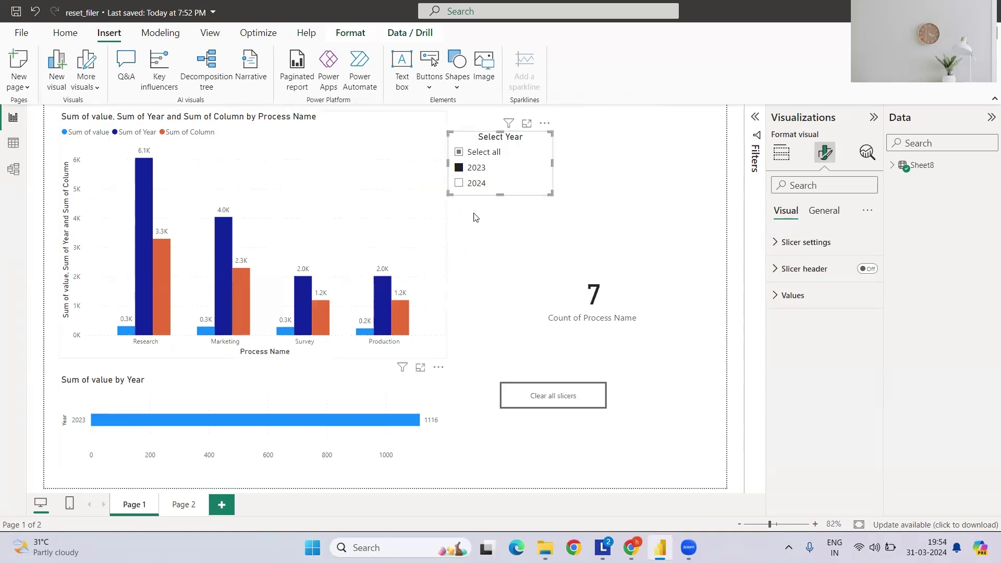
pyautogui.keyDown('ctrl'); pyautogui.click(557, 398); pyautogui.keyUp('ctrl')
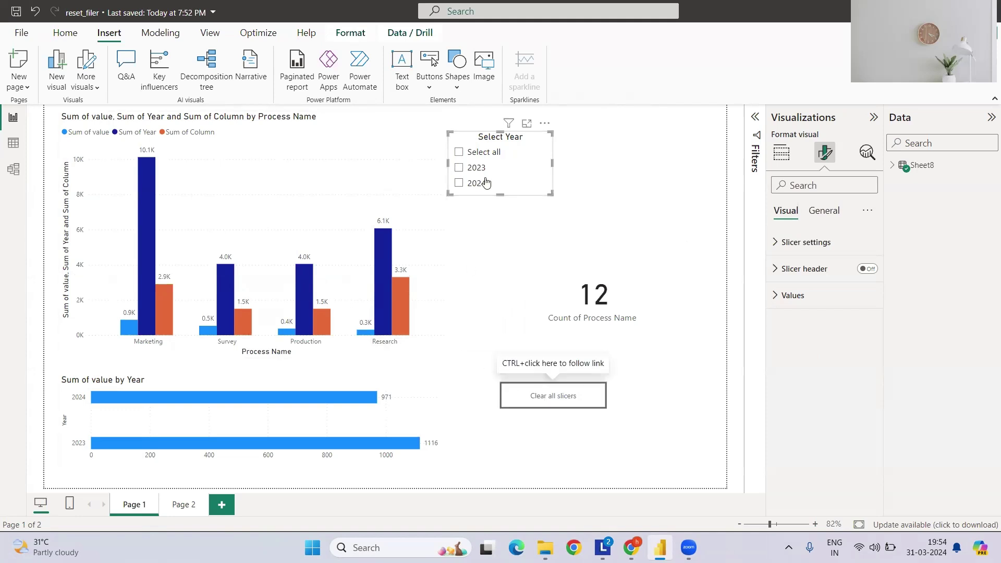
pyautogui.click(460, 170)
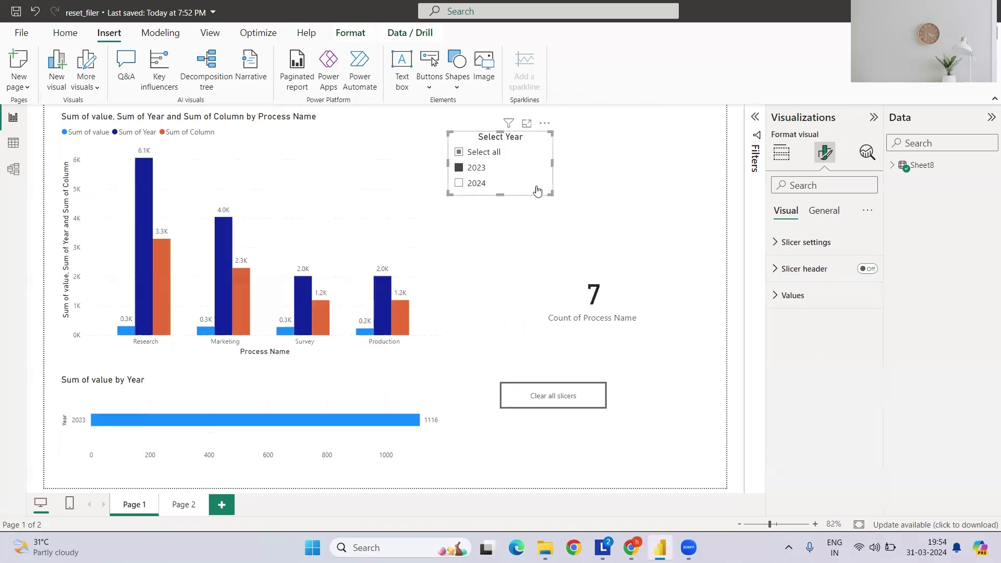
pyautogui.click(403, 312)
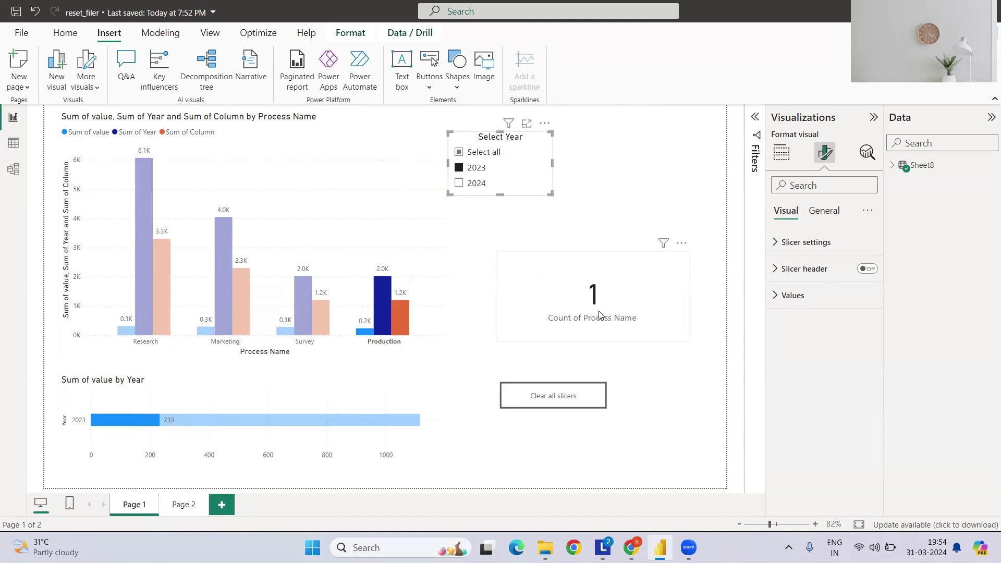
pyautogui.keyDown('ctrl'); pyautogui.click(550, 401); pyautogui.keyUp('ctrl')
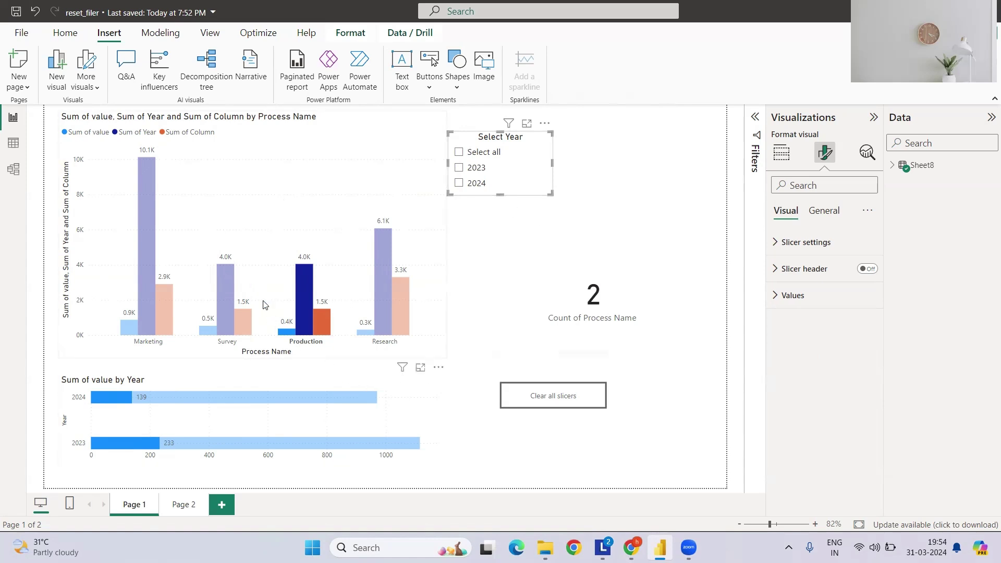
pyautogui.click(305, 288)
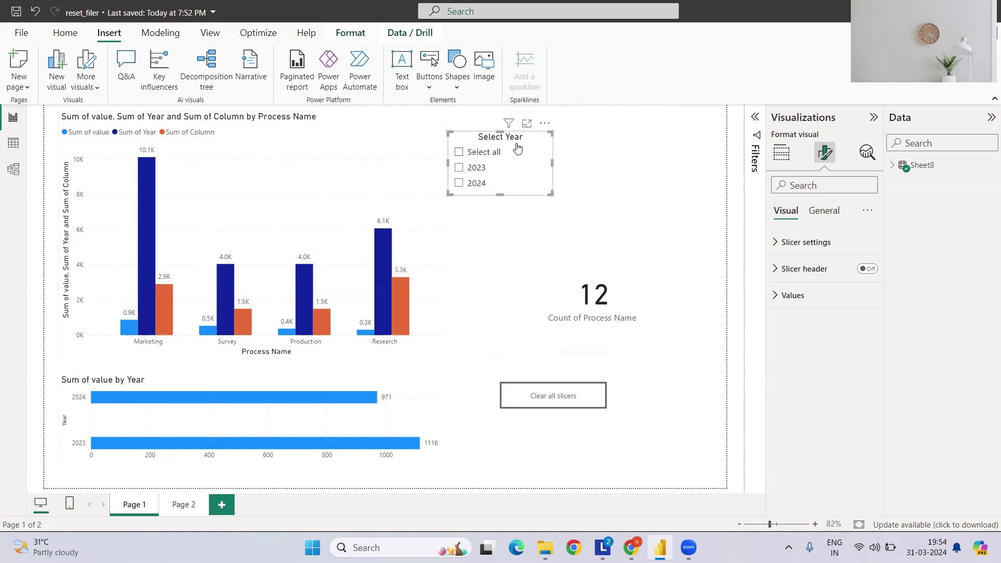
# Step: Shift the Select Year slicer slightly right and add a back-arrow button beside it
pyautogui.moveTo(533, 144); pyautogui.dragTo(551, 142)
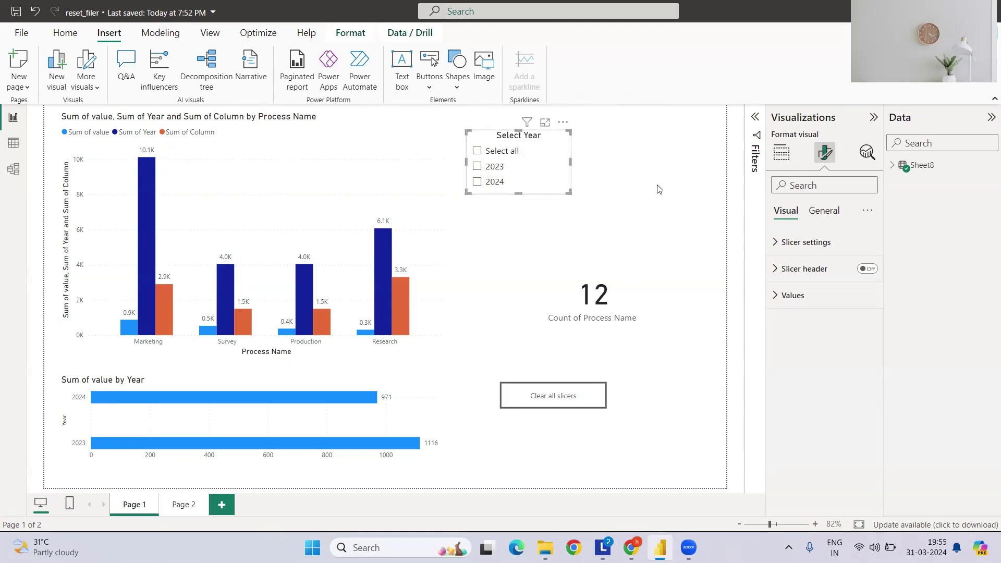
pyautogui.click(641, 180)
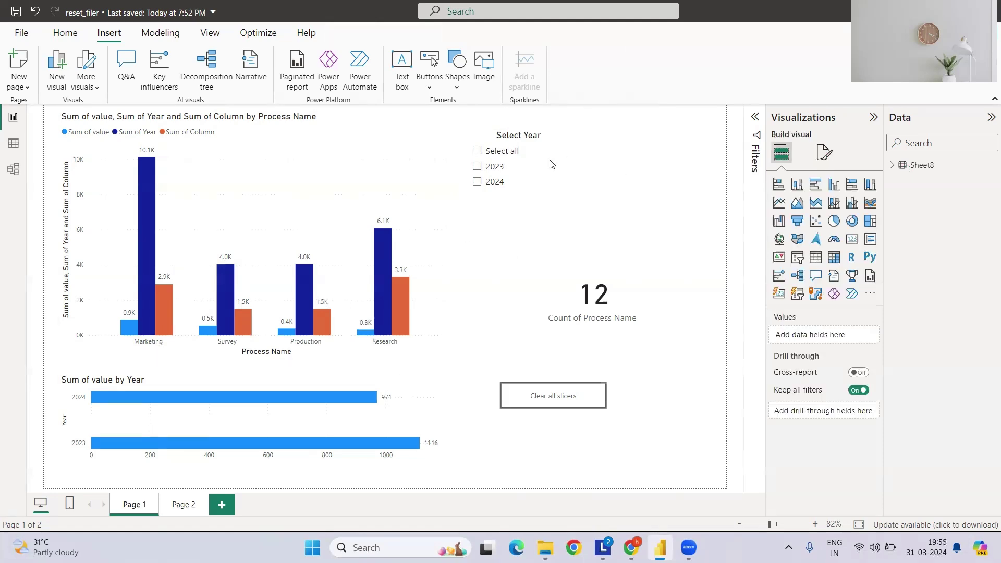
pyautogui.click(431, 90)
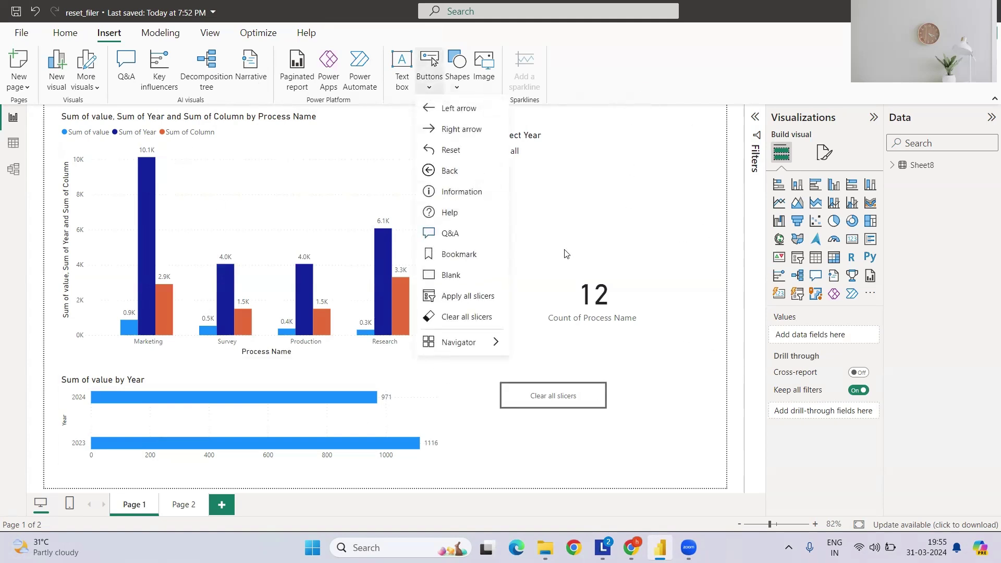
pyautogui.click(451, 151)
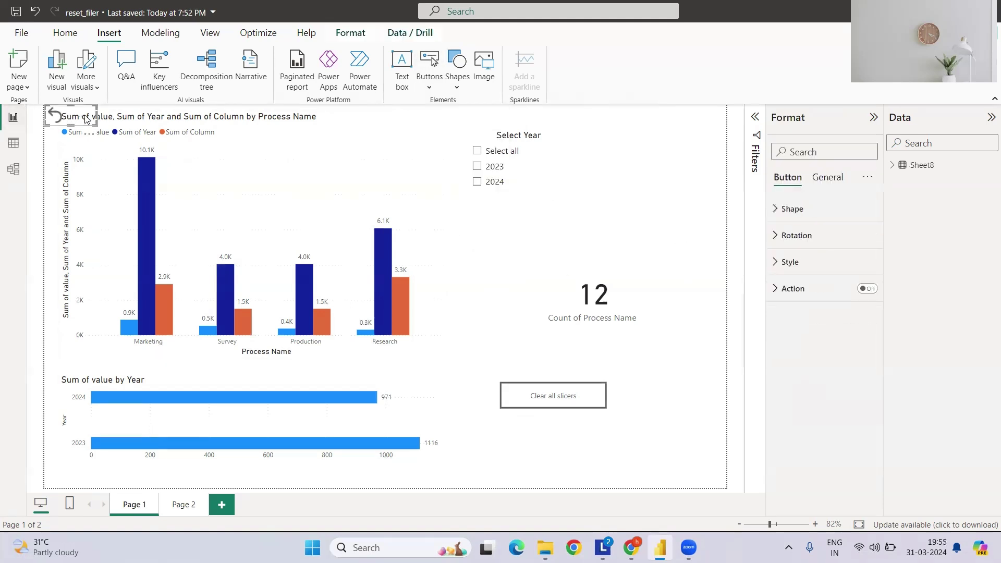
pyautogui.moveTo(86, 119); pyautogui.dragTo(699, 234)
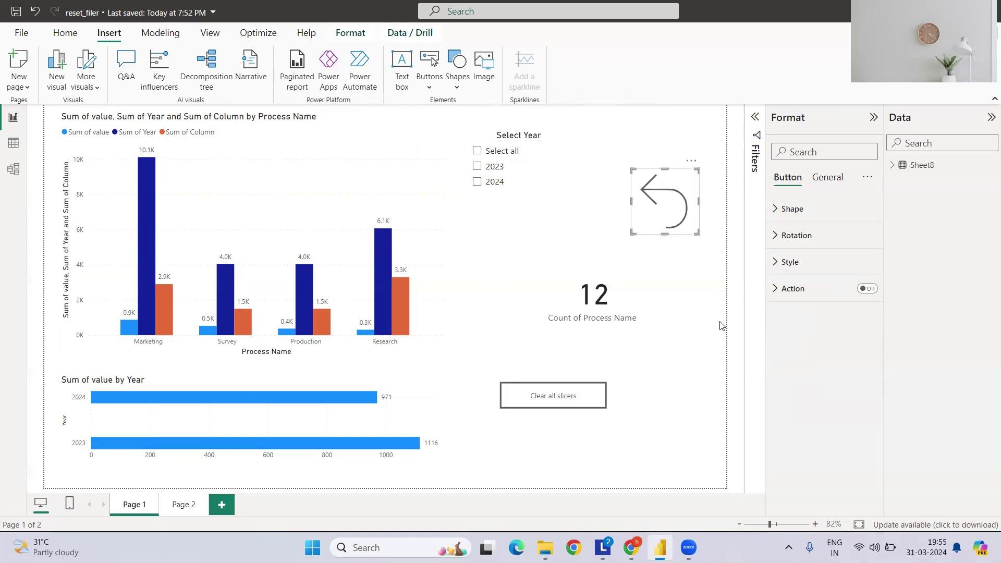
pyautogui.click(647, 154)
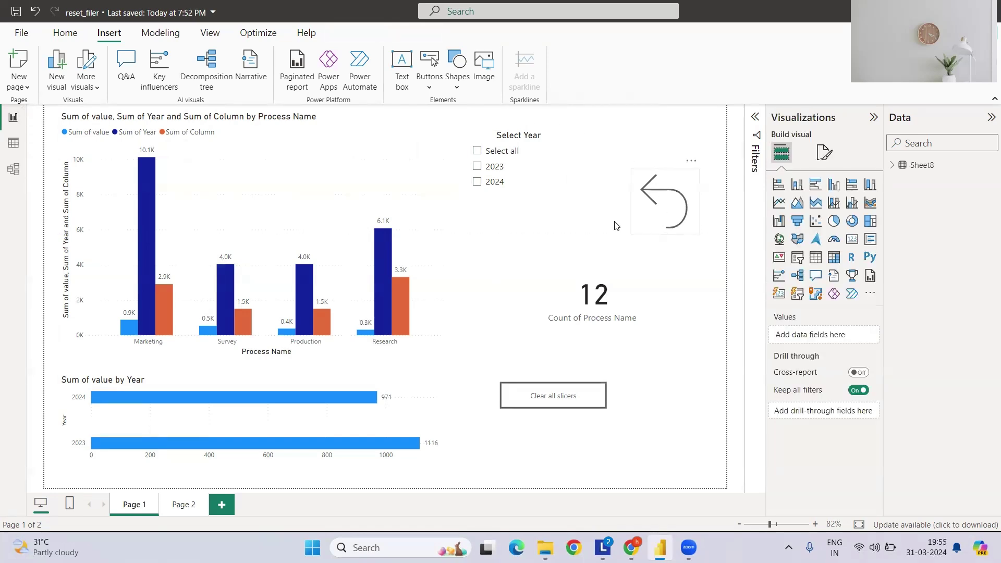
# Step: Cross-filter the report to Research, then clear it so the count returns to 12
pyautogui.click(382, 255)
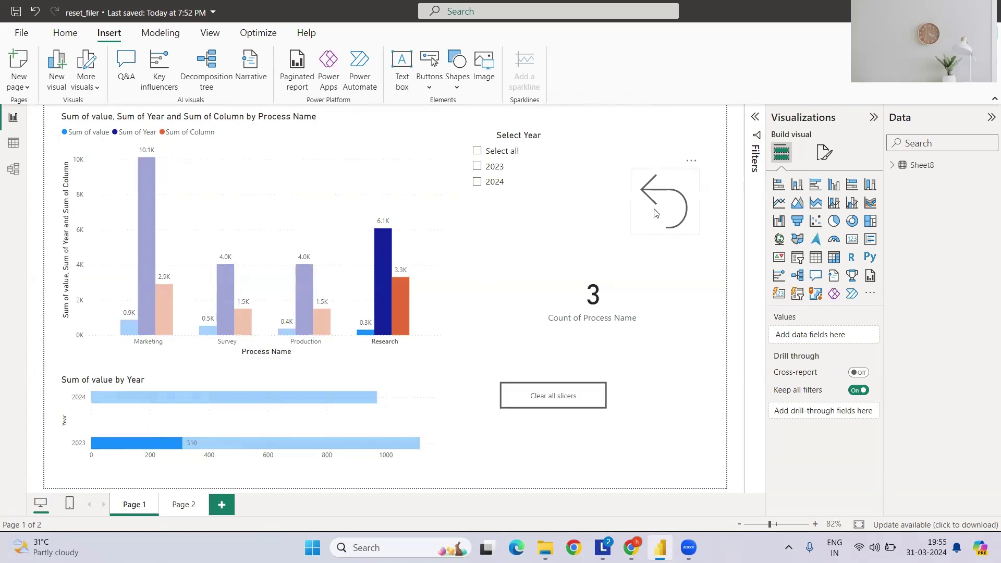
pyautogui.click(681, 196)
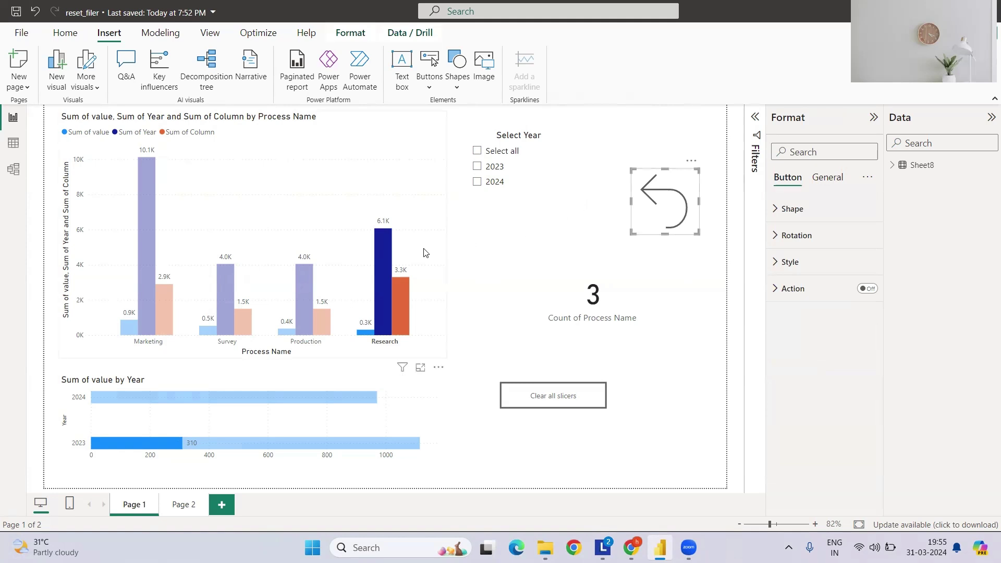
pyautogui.click(378, 259)
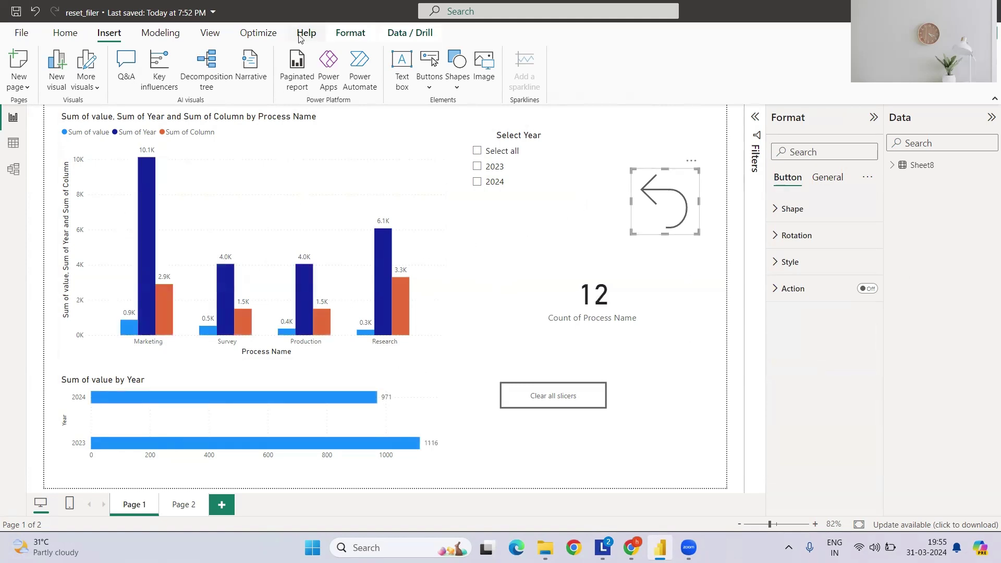
# Step: Add a bookmark of the current report state named Reset in the Bookmarks pane
pyautogui.click(161, 33)
pyautogui.click(209, 33)
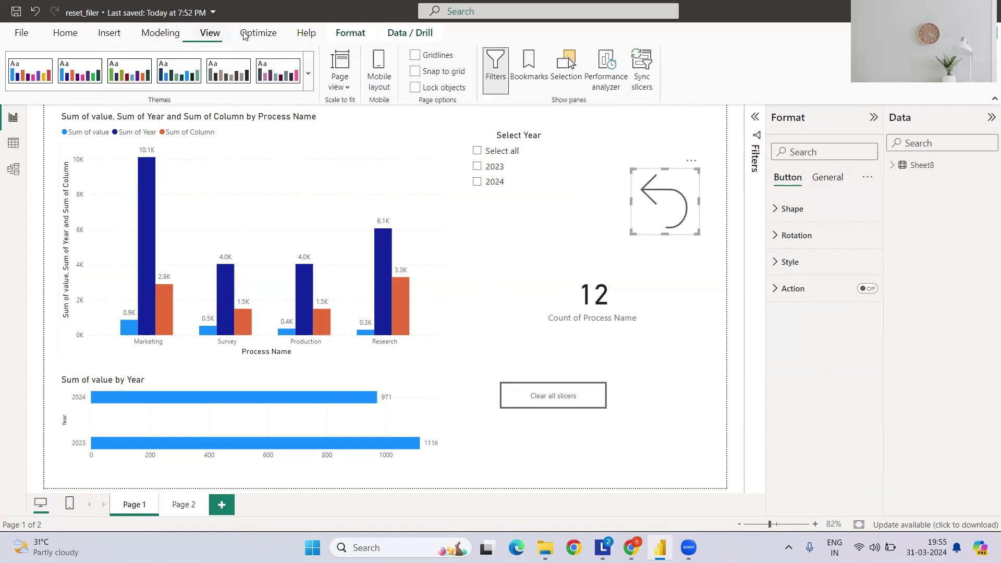
pyautogui.click(529, 68)
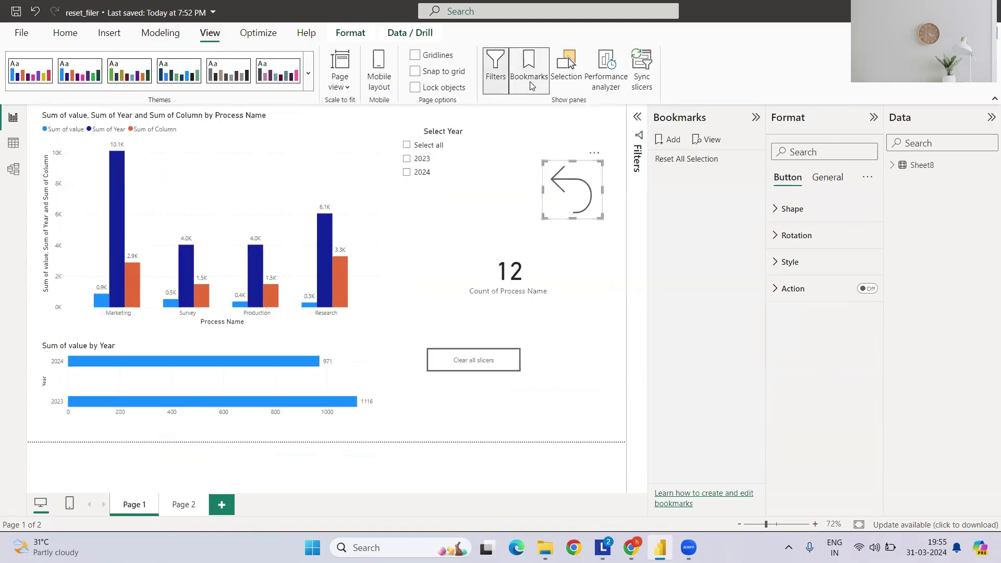
pyautogui.click(669, 140)
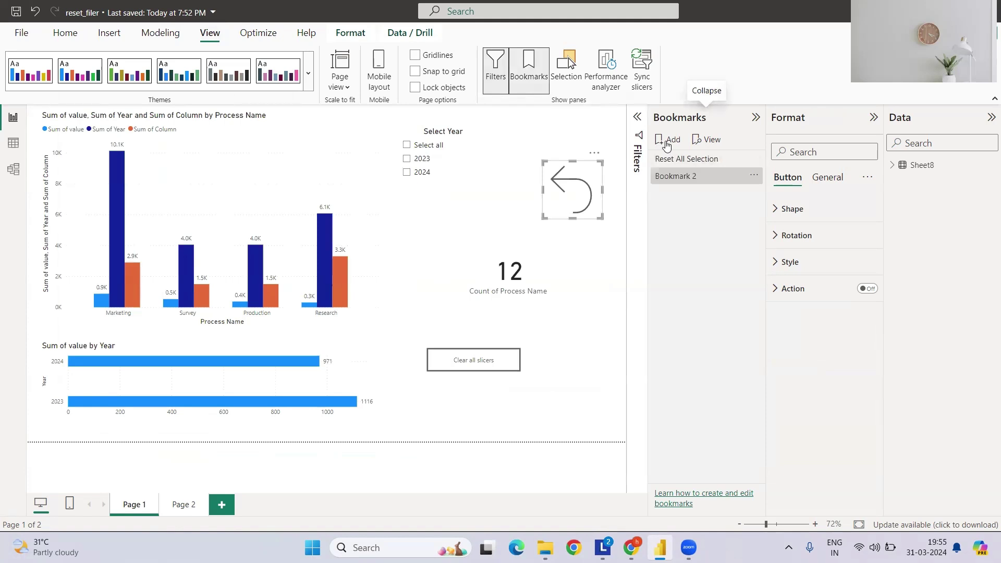
pyautogui.doubleClick(667, 175)
pyautogui.write('Reset')
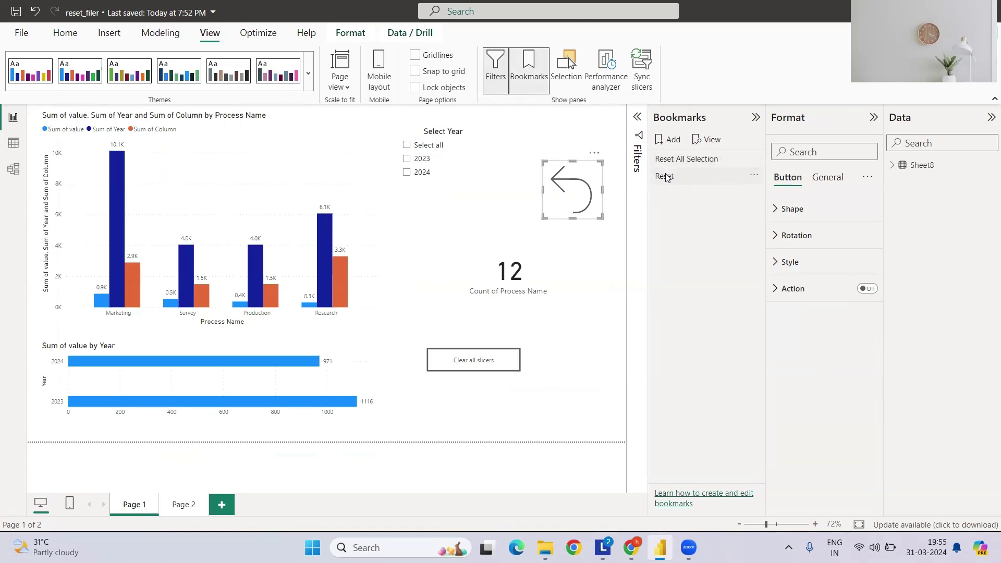
pyautogui.press('Return')
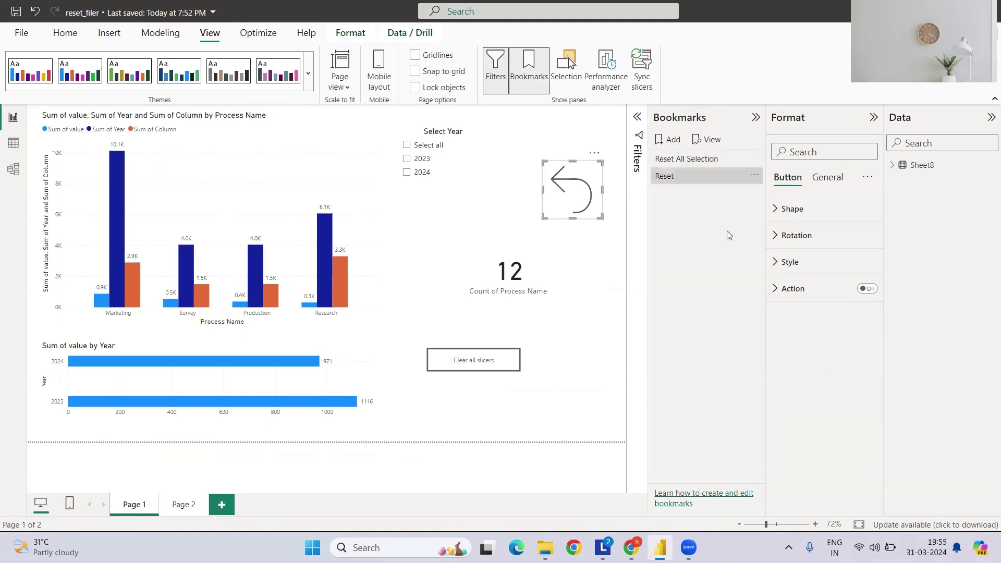
# Step: Turn on the back-arrow button's action with type Bookmark linked to Reset
pyautogui.click(867, 289)
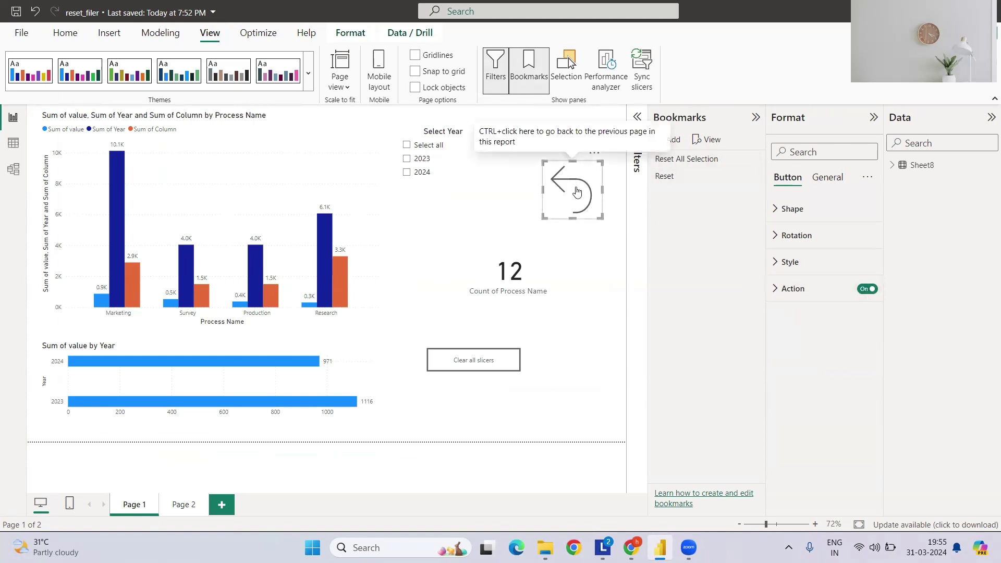
pyautogui.click(792, 288)
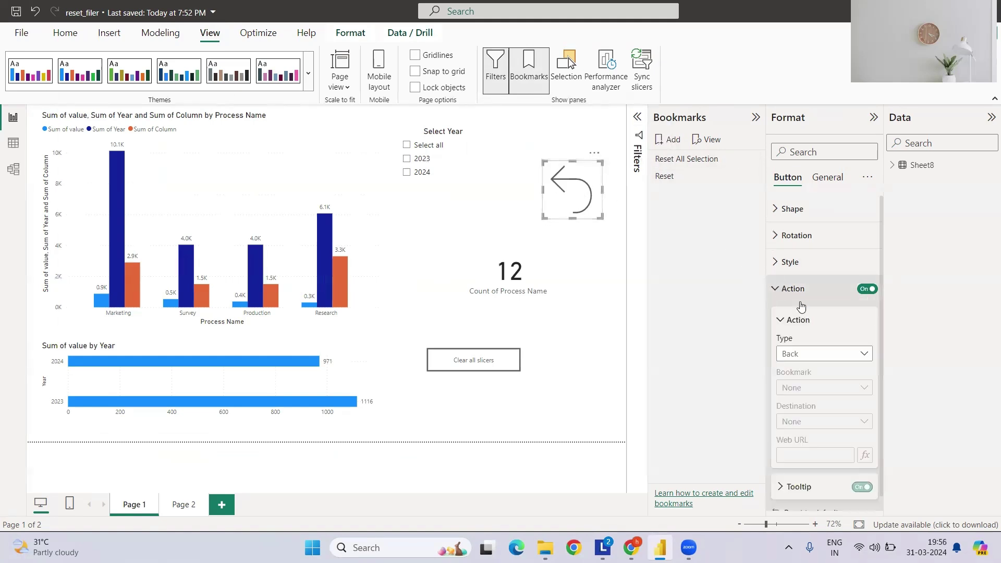
pyautogui.click(811, 360)
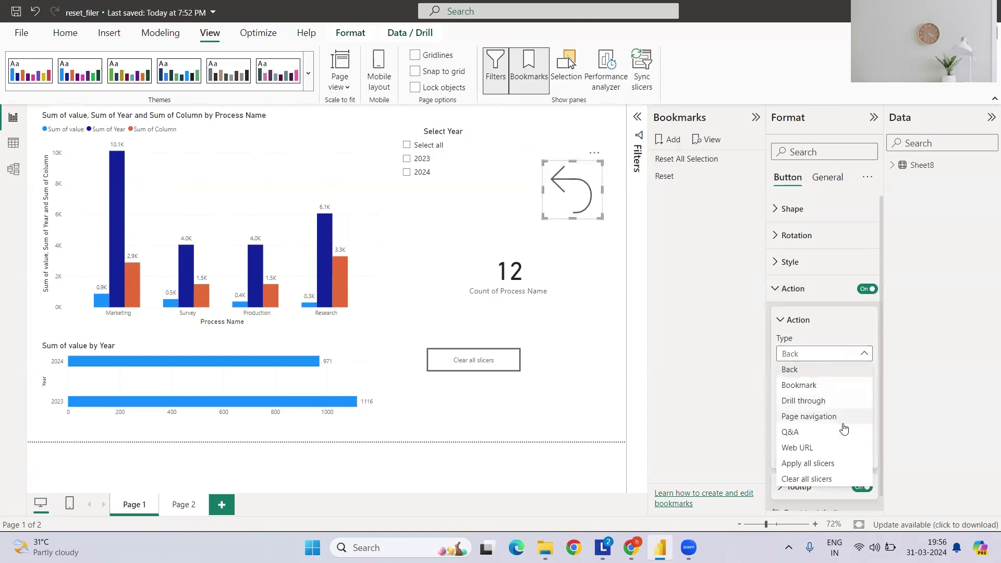
pyautogui.click(819, 385)
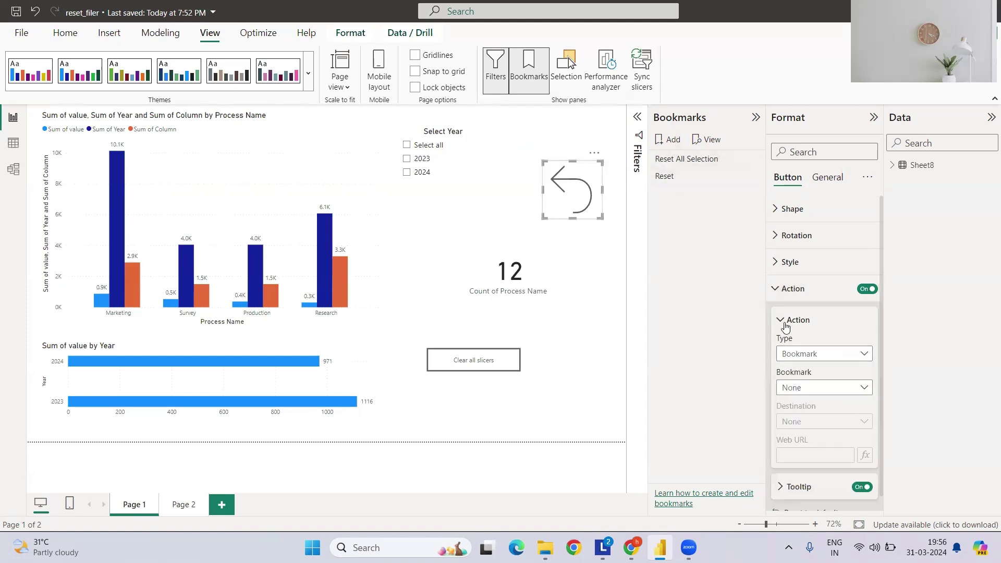
pyautogui.click(812, 387)
pyautogui.click(817, 437)
pyautogui.click(522, 146)
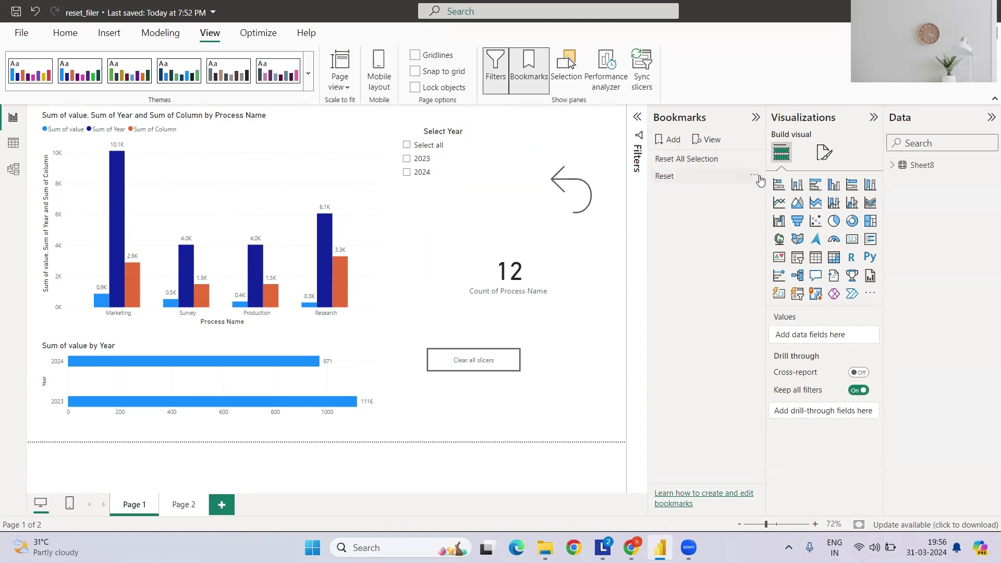
# Step: Cross-filter the report to Marketing and filter the year slicer to 2023
pyautogui.click(755, 176)
pyautogui.click(768, 187)
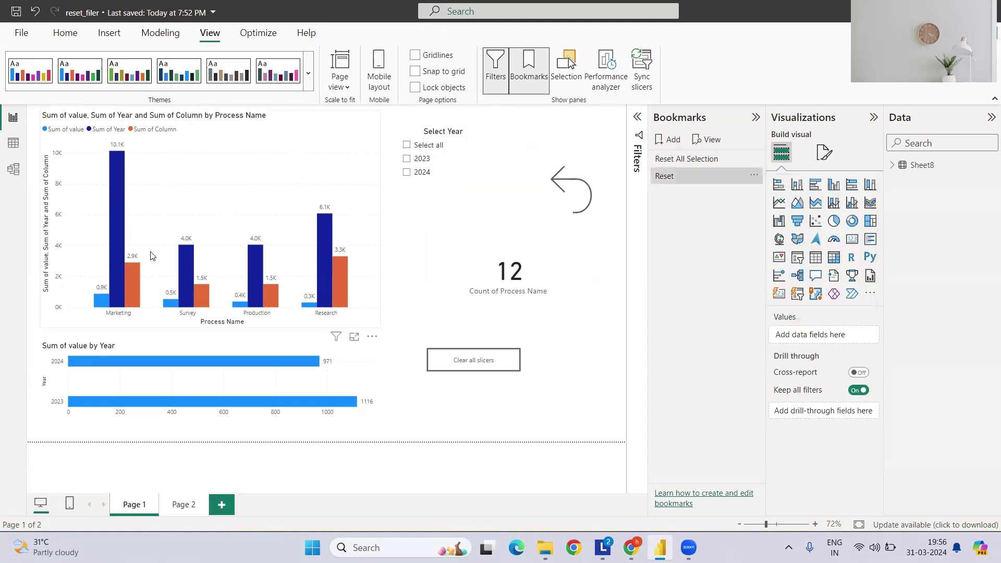
pyautogui.click(115, 223)
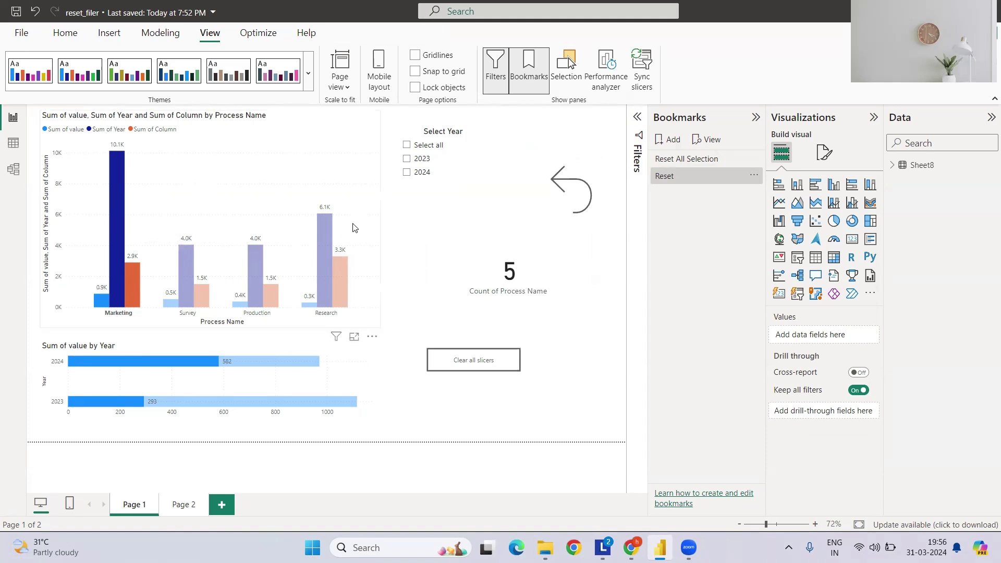
pyautogui.click(407, 159)
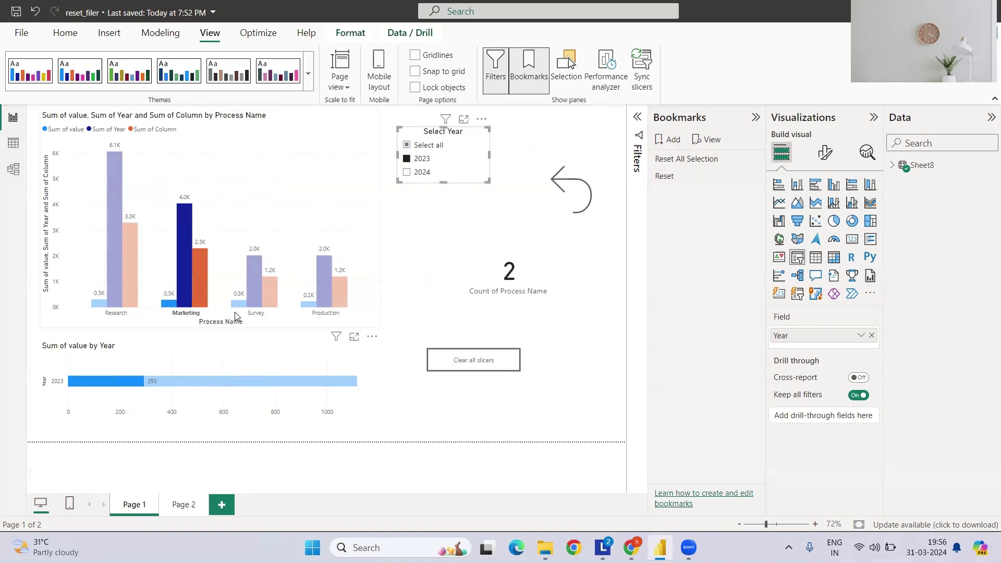
# Step: Reset the report with Clear all slicers and the back-arrow button, then nudge the arrow up and right
pyautogui.keyDown('ctrl'); pyautogui.click(482, 374); pyautogui.keyUp('ctrl')
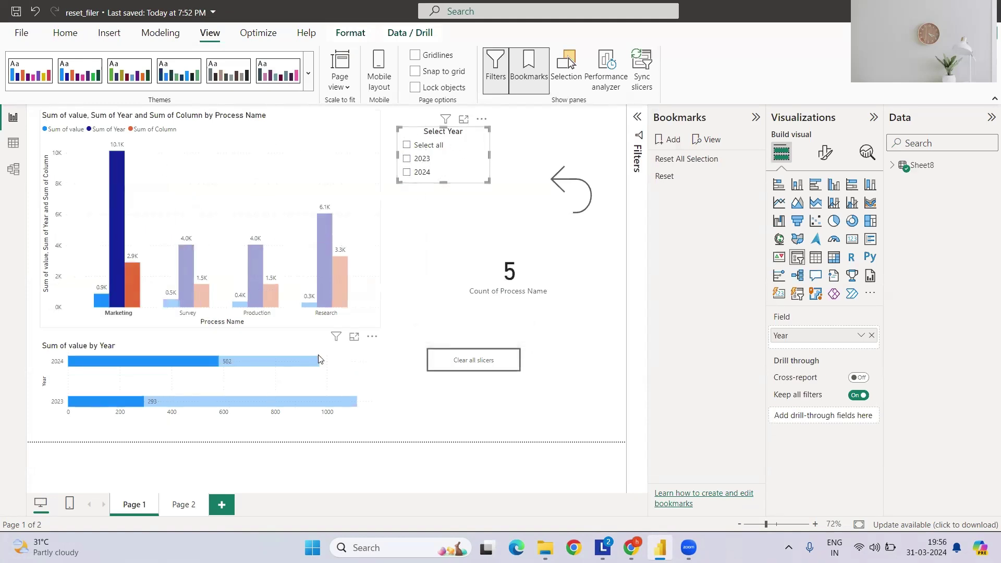
pyautogui.keyDown('ctrl'); pyautogui.click(571, 187); pyautogui.keyUp('ctrl')
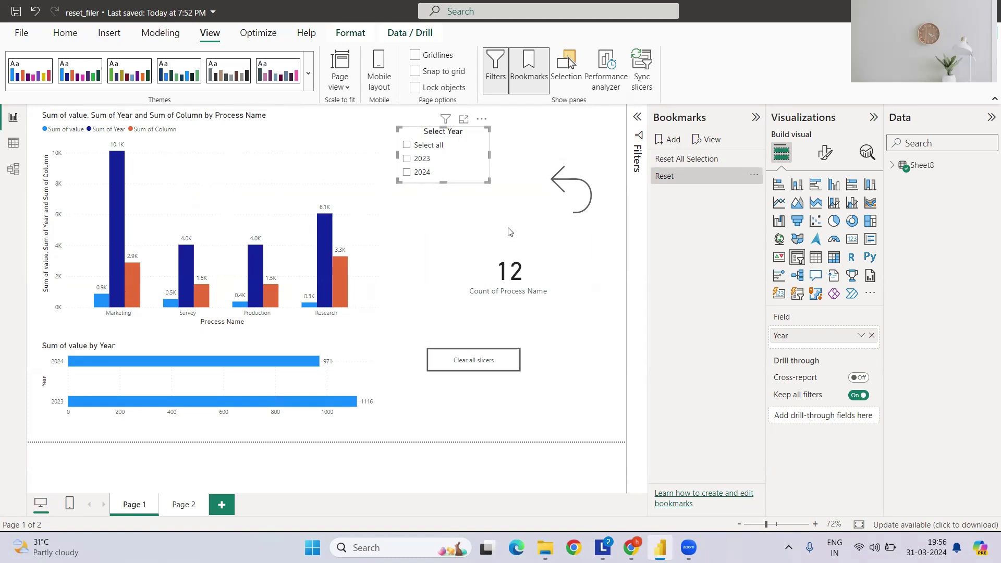
pyautogui.keyDown('ctrl'); pyautogui.click(481, 368); pyautogui.keyUp('ctrl')
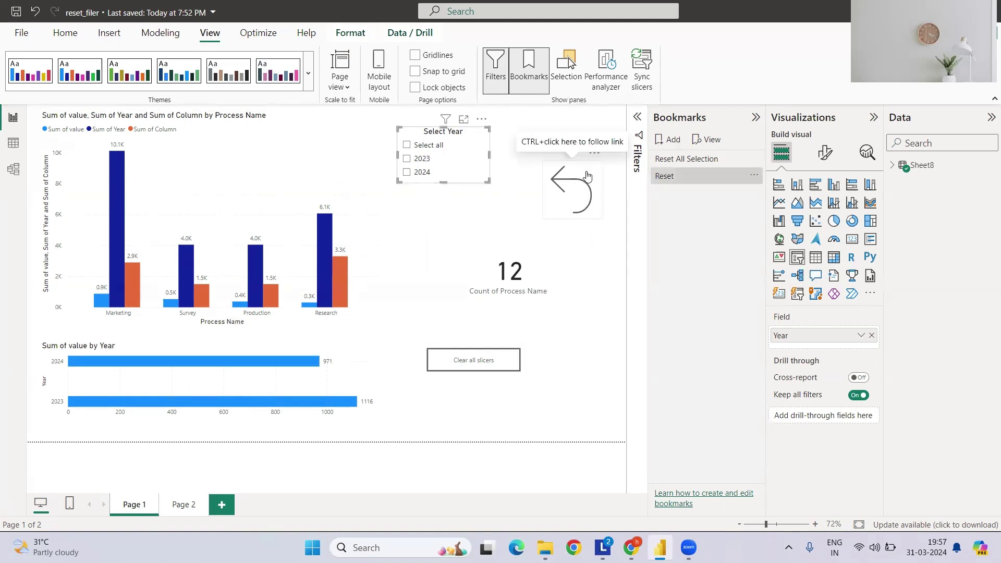
pyautogui.moveTo(587, 176)
pyautogui.mouseDown()
pyautogui.moveTo(600, 137)
pyautogui.moveTo(600, 168)
pyautogui.mouseUp()
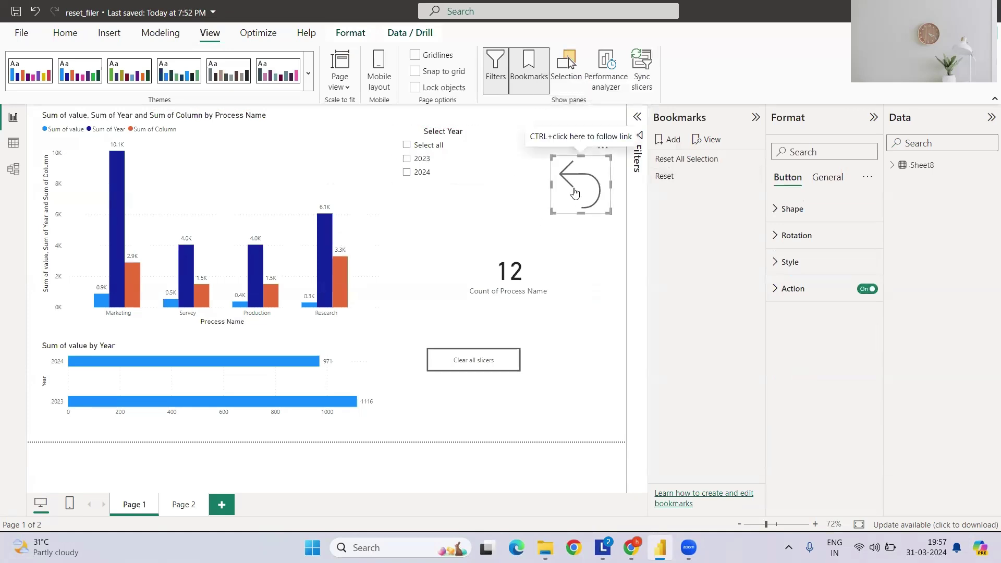